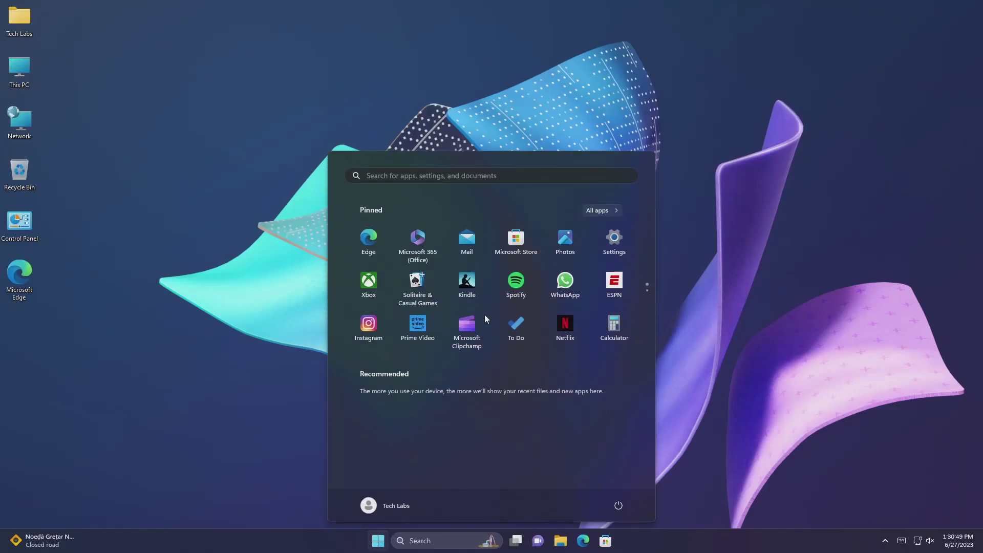
Open Settings, check the About specs (Windows 11 Pro, 22H2), then close Settings.
click(614, 243)
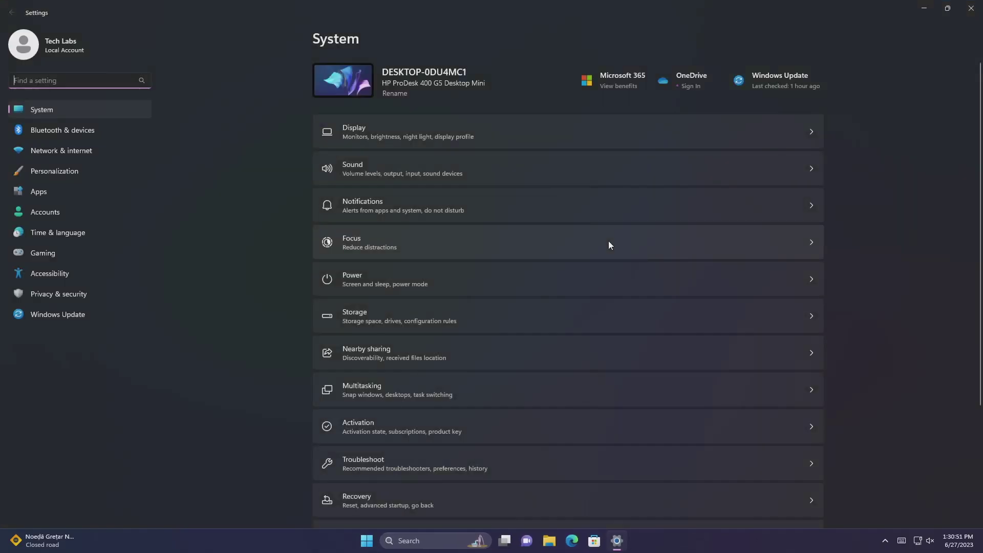
scroll(302, 328, down, 5)
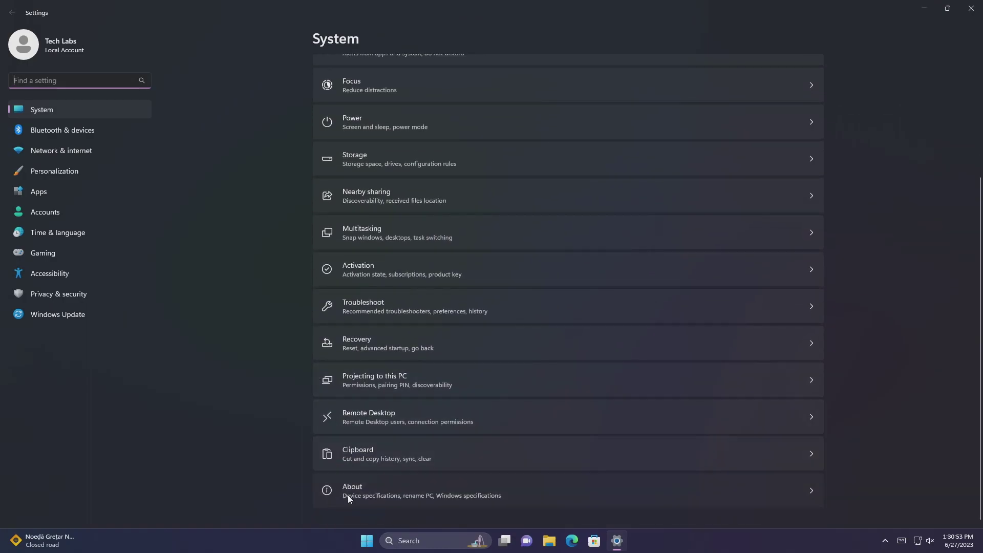
click(348, 495)
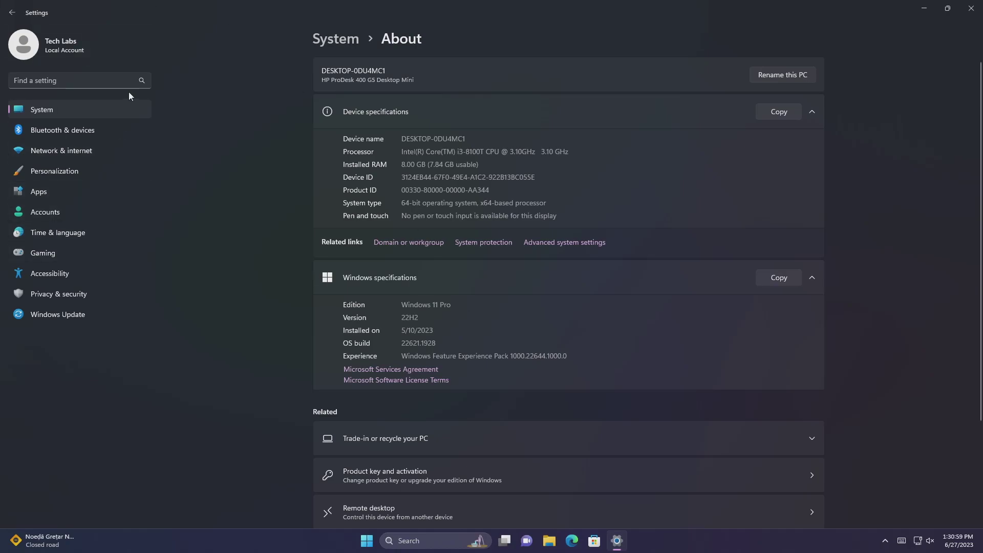
click(128, 109)
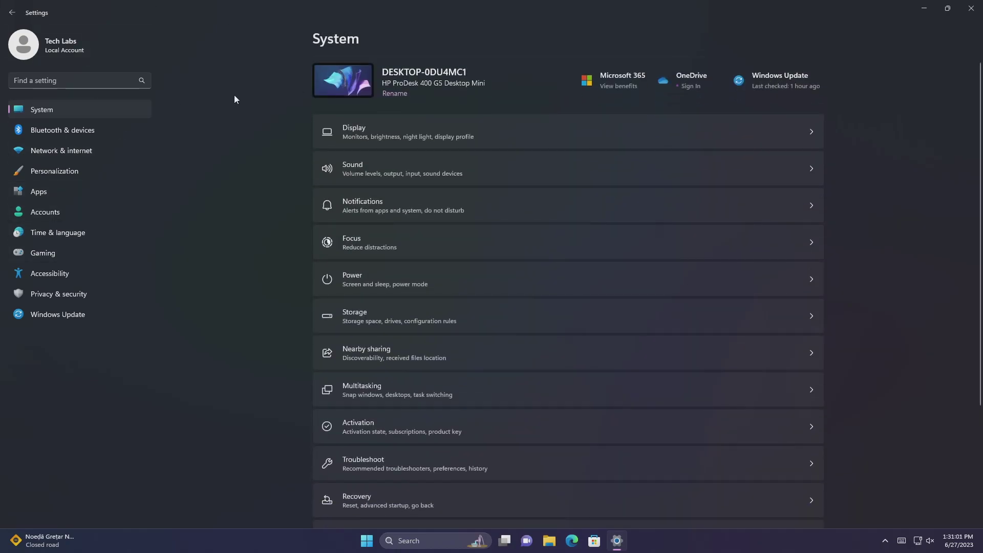
click(970, 8)
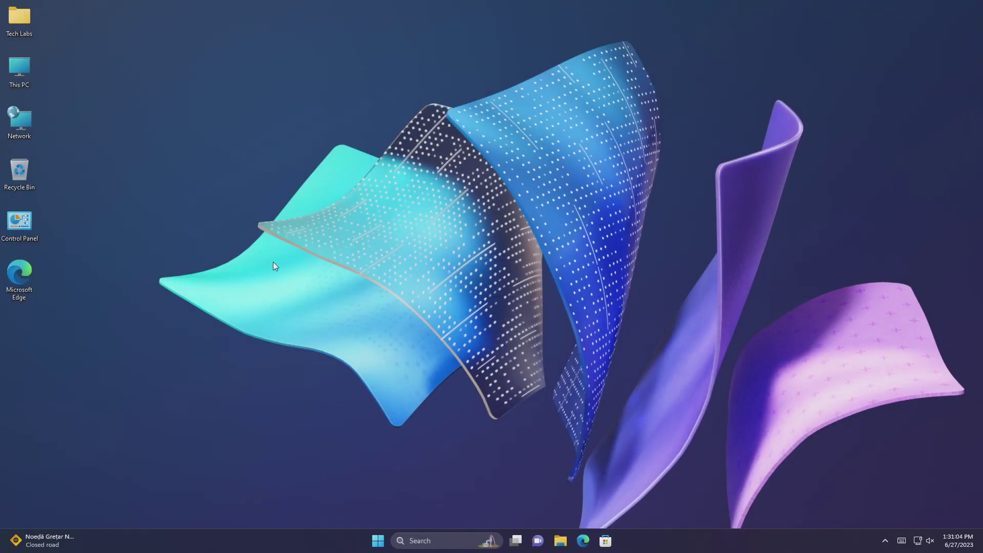
Look over the account options in the Start menu, then dismiss them and close Start.
click(378, 541)
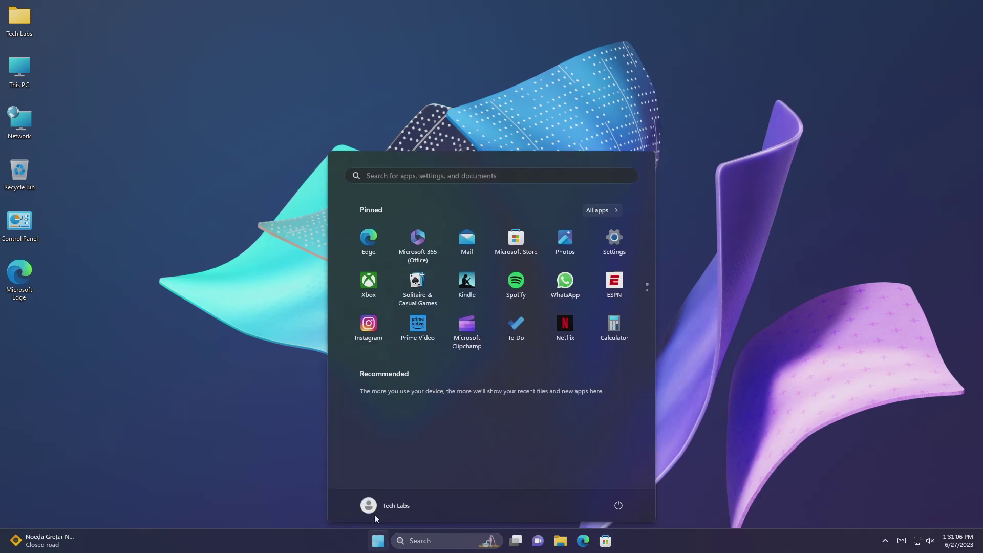
click(388, 512)
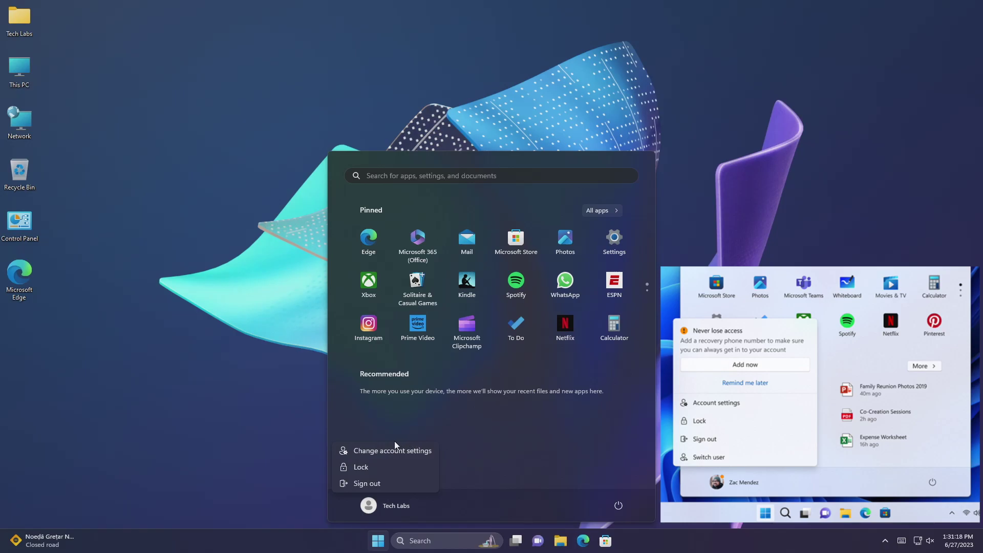
key(Escape)
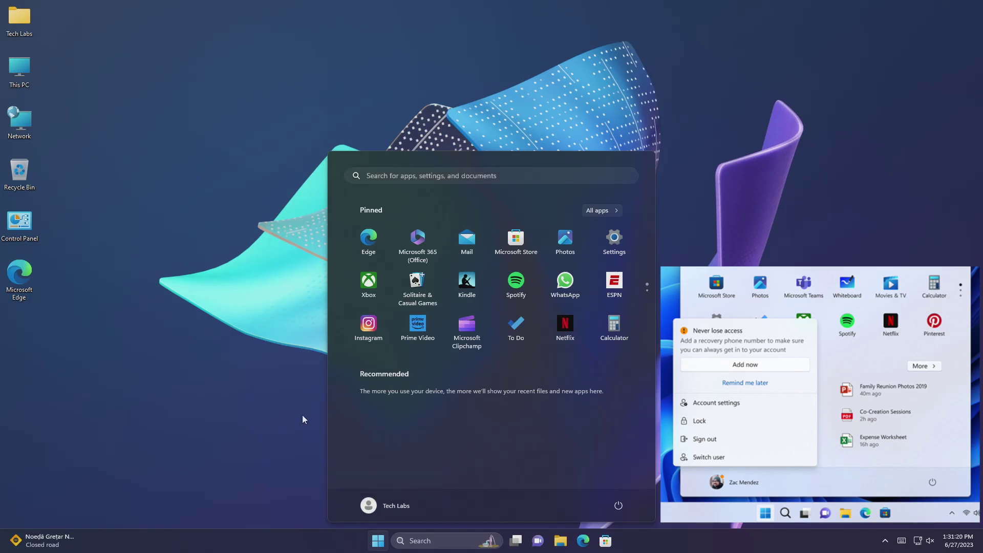
click(278, 408)
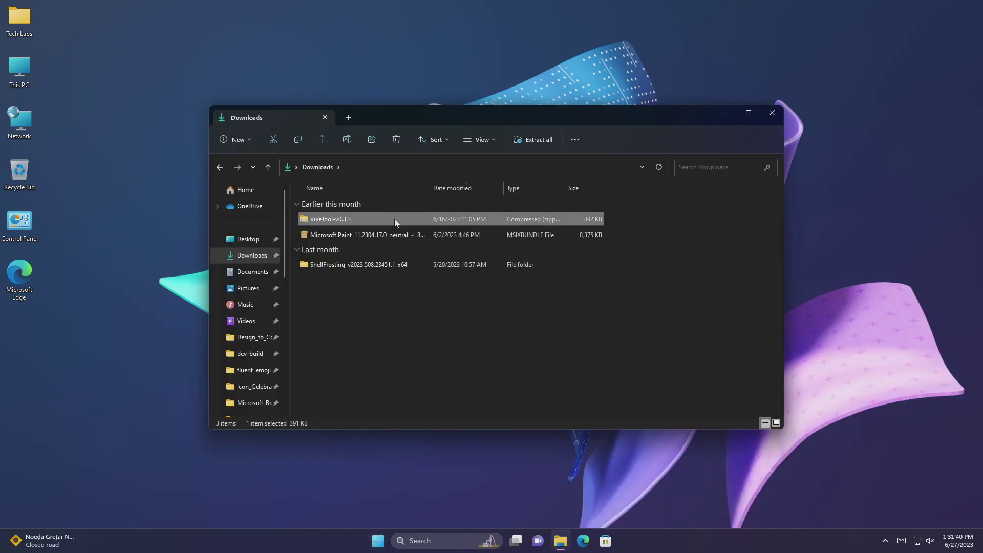
Bring up Share for the ViVeTool-v0.3.3 archive, then close it and the Downloads window.
click(373, 140)
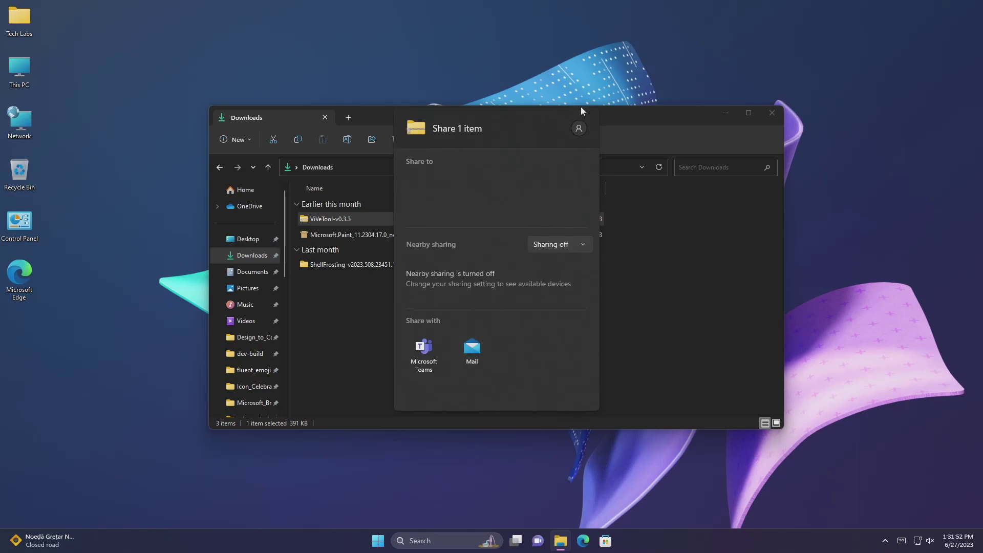
click(646, 129)
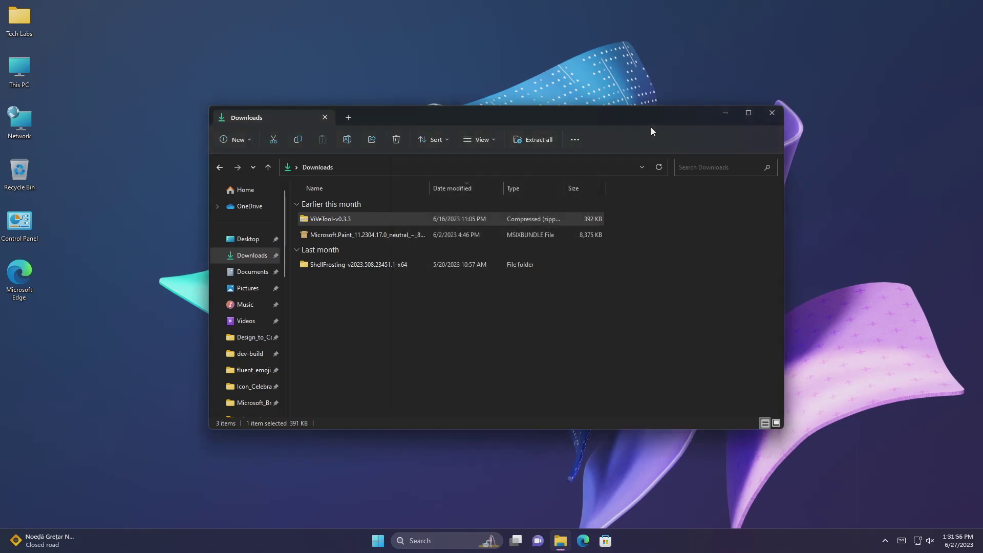
click(772, 113)
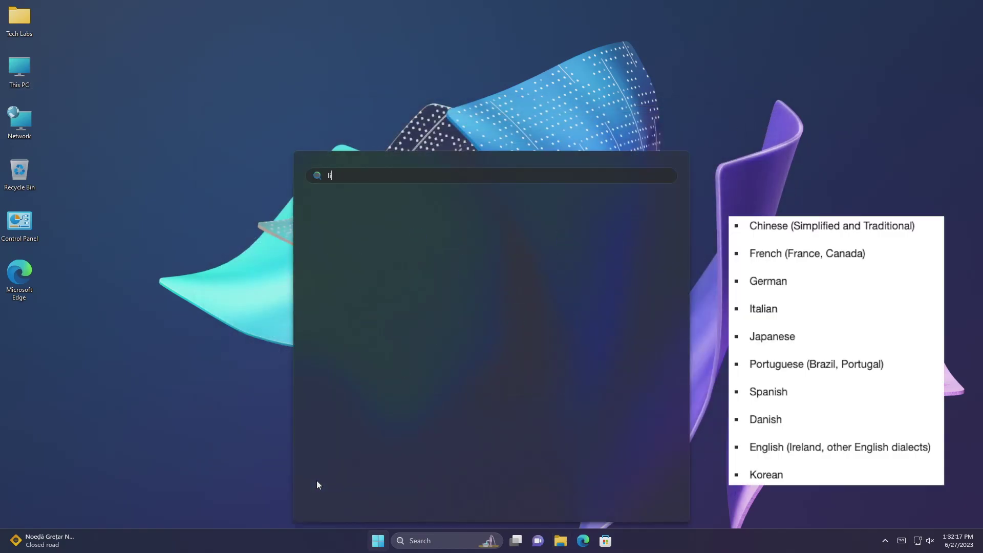
text(live)
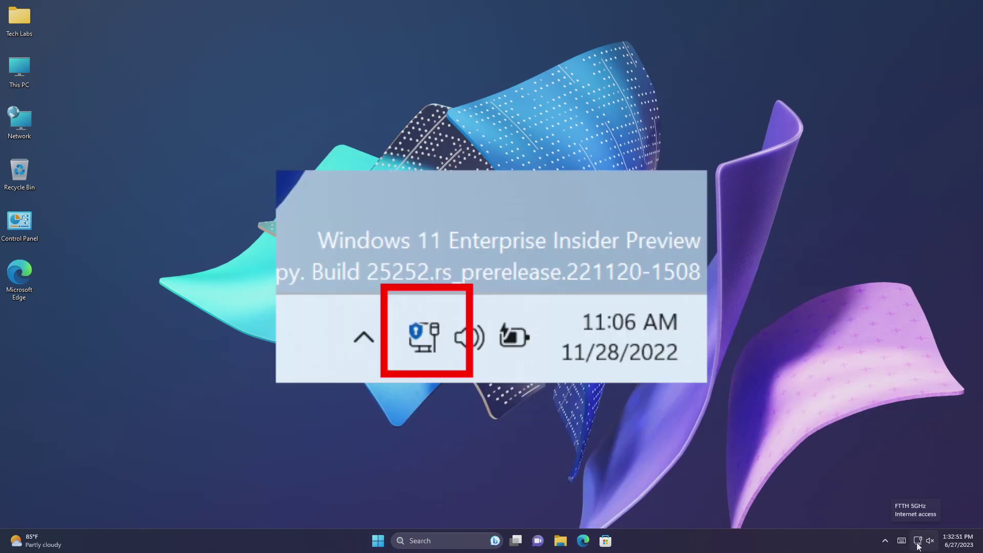
click(918, 540)
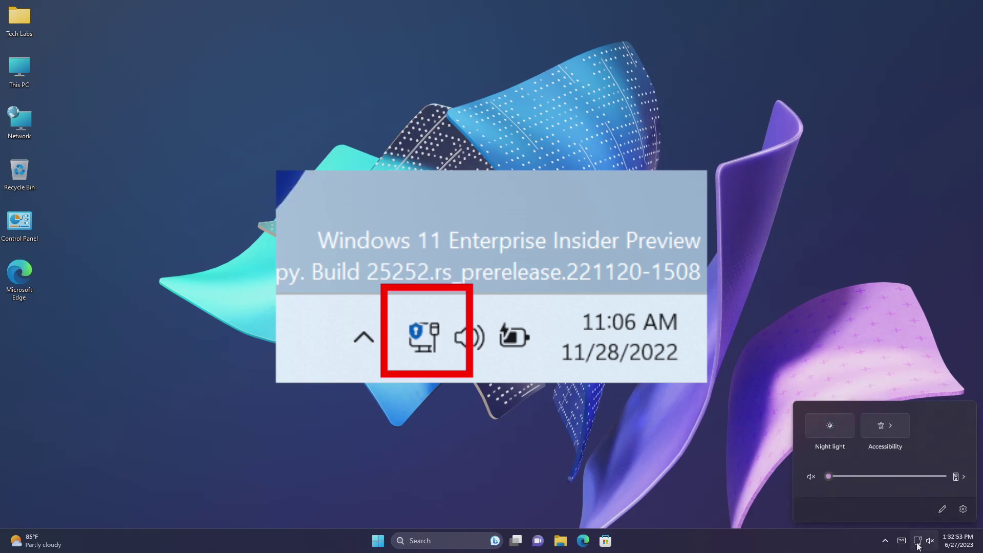
click(917, 541)
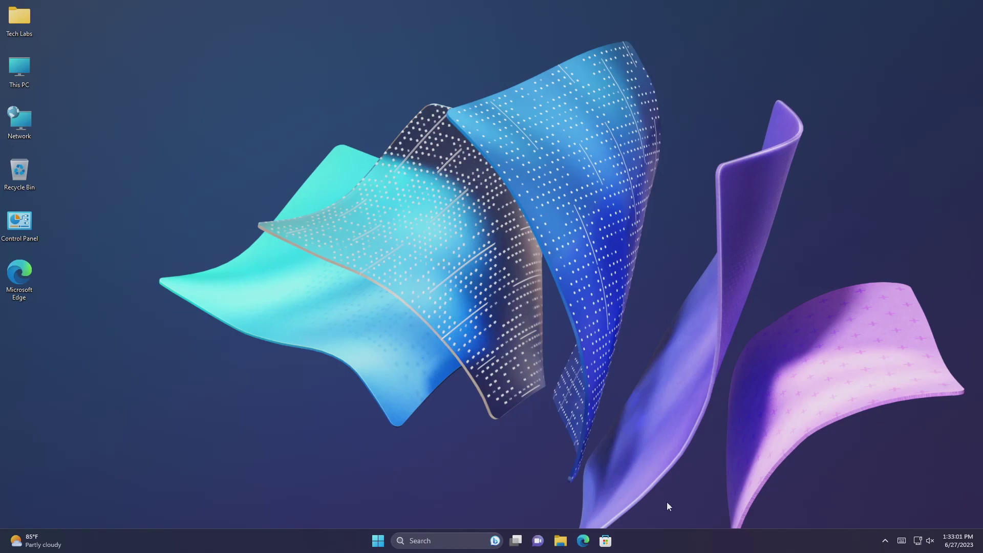
In Taskbar behaviors, turn 'Show seconds in system tray clock' off and on again, then close Settings.
right_click(691, 546)
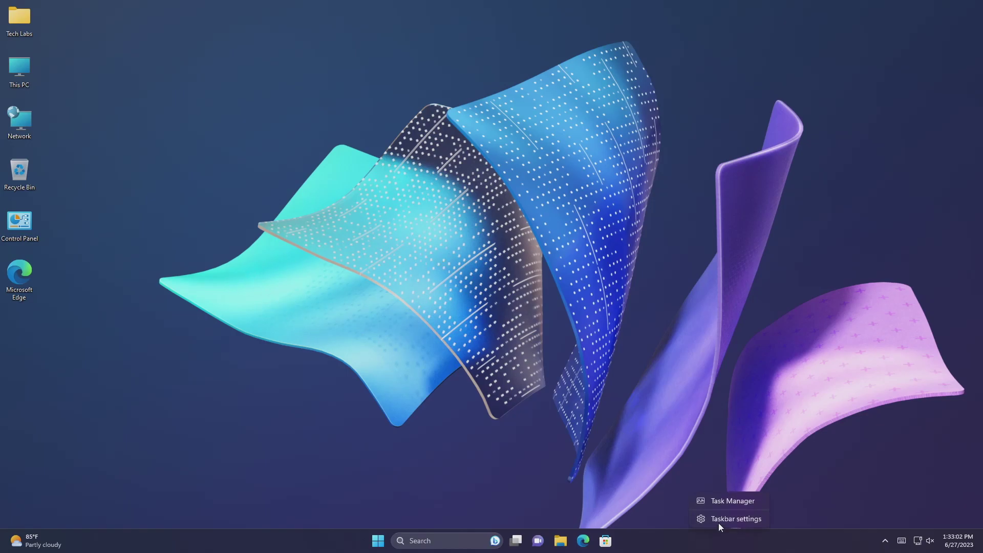
click(751, 516)
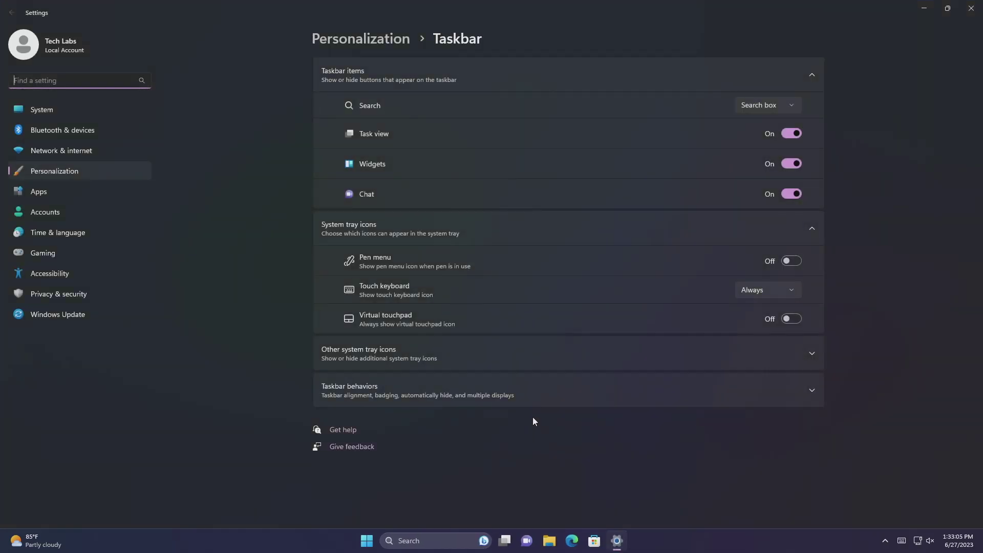
click(526, 387)
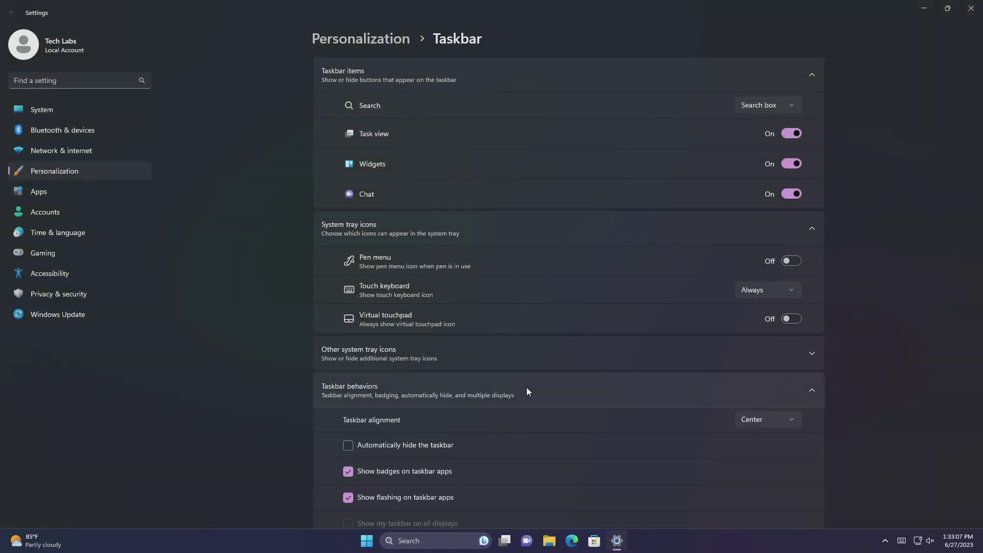
scroll(525, 397, down, 3)
click(402, 461)
click(402, 456)
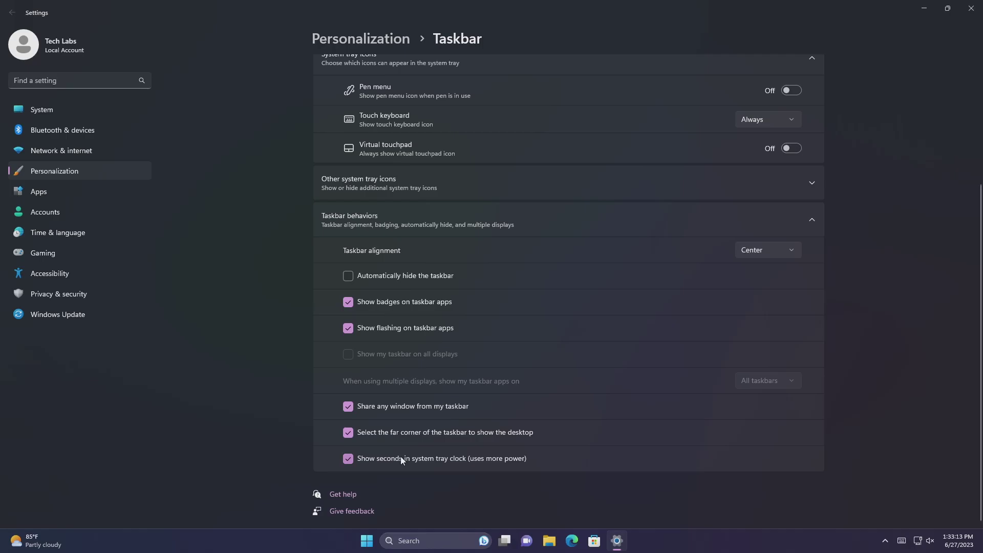
click(971, 8)
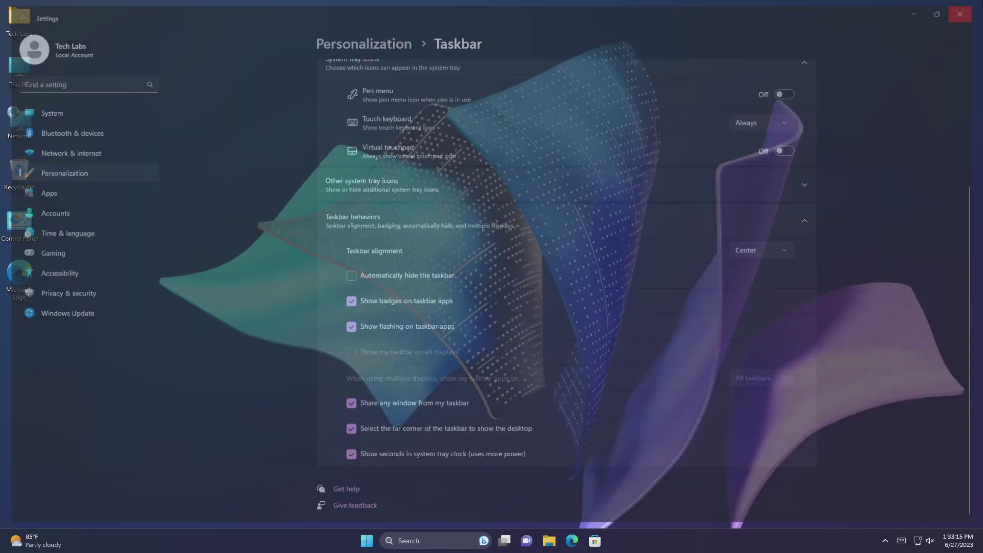
click(974, 544)
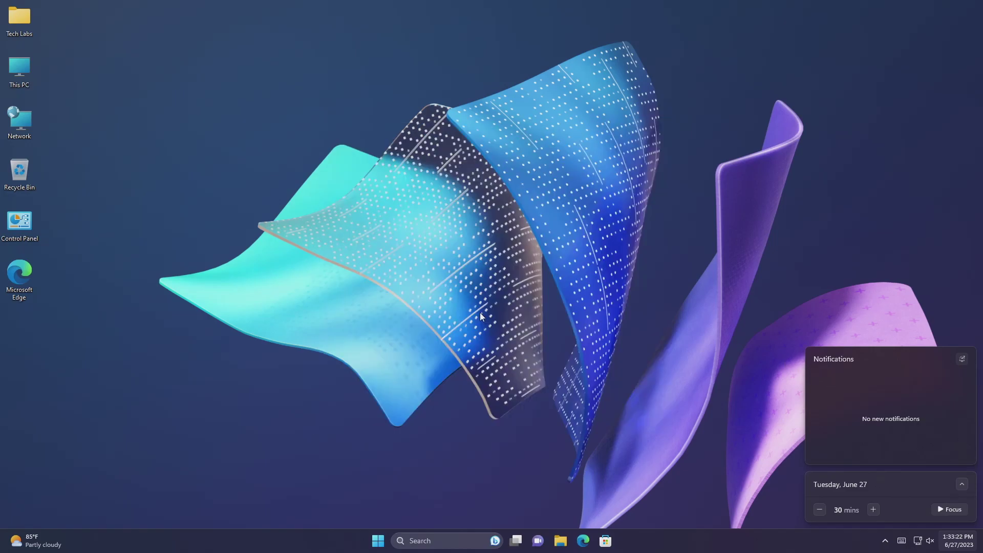
click(480, 313)
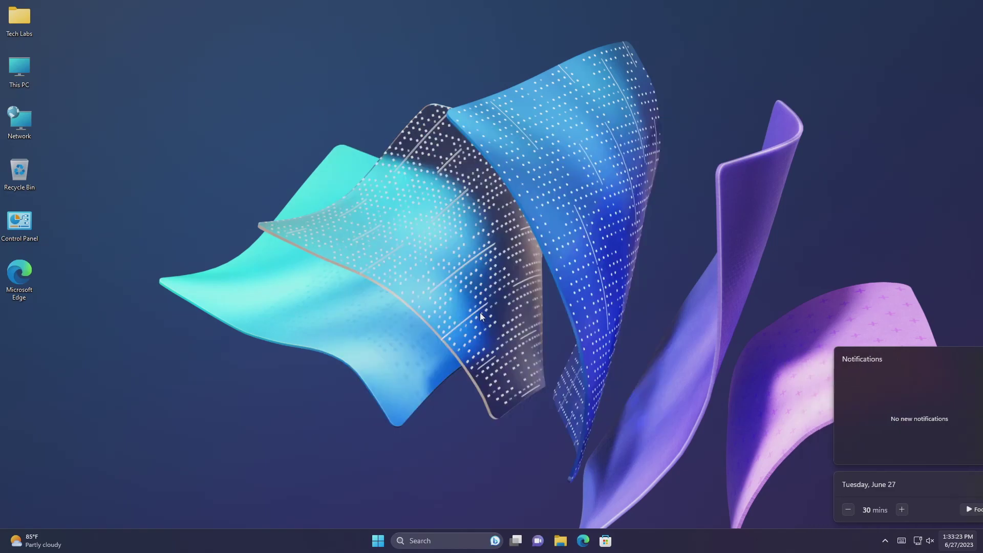
double_click(14, 69)
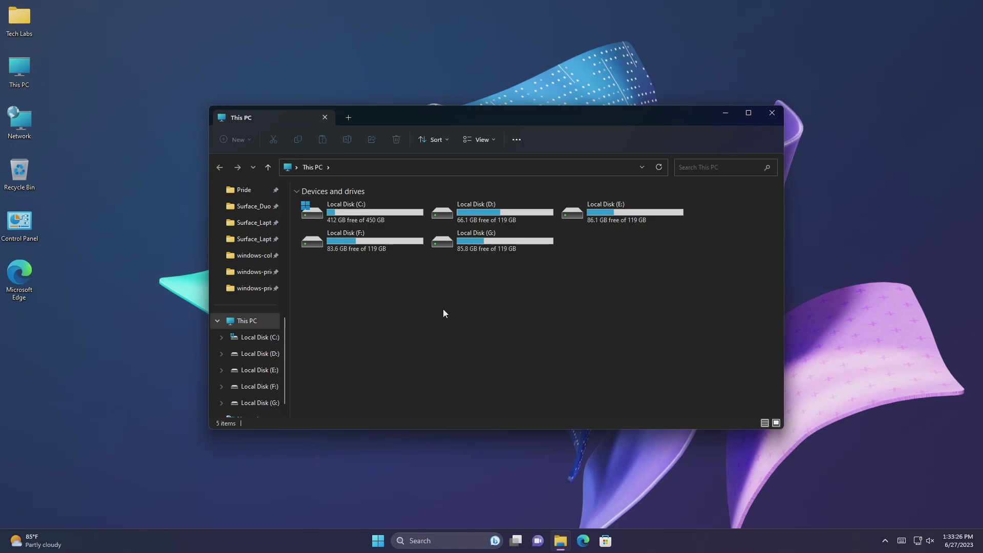
key(shift+F10)
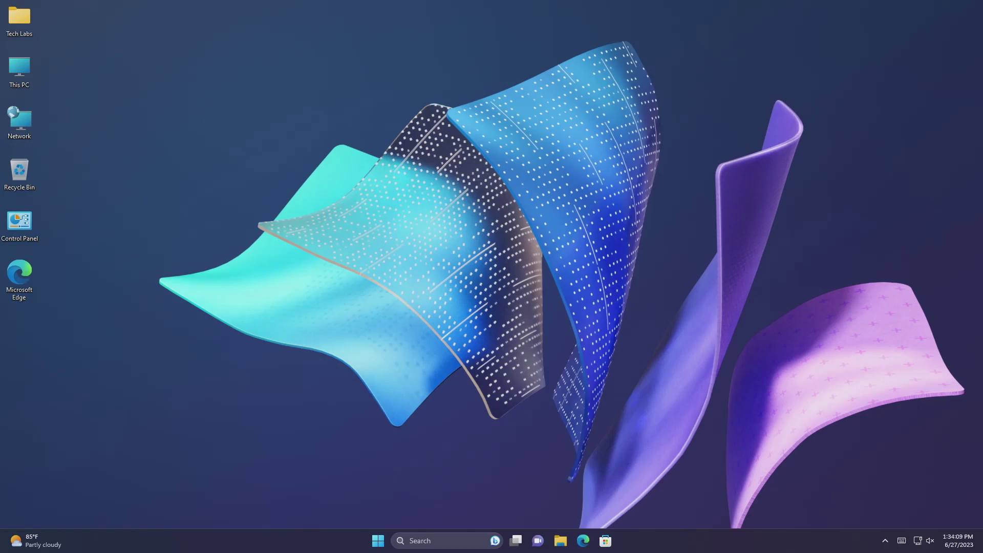
Launch Task Manager from the taskbar and switch to the detailed process list.
right_click(709, 533)
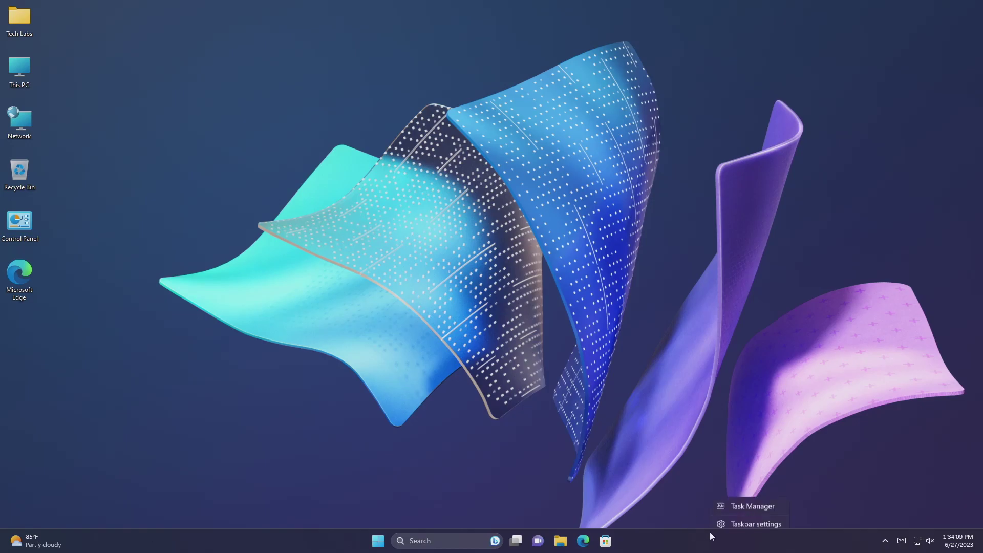
click(741, 502)
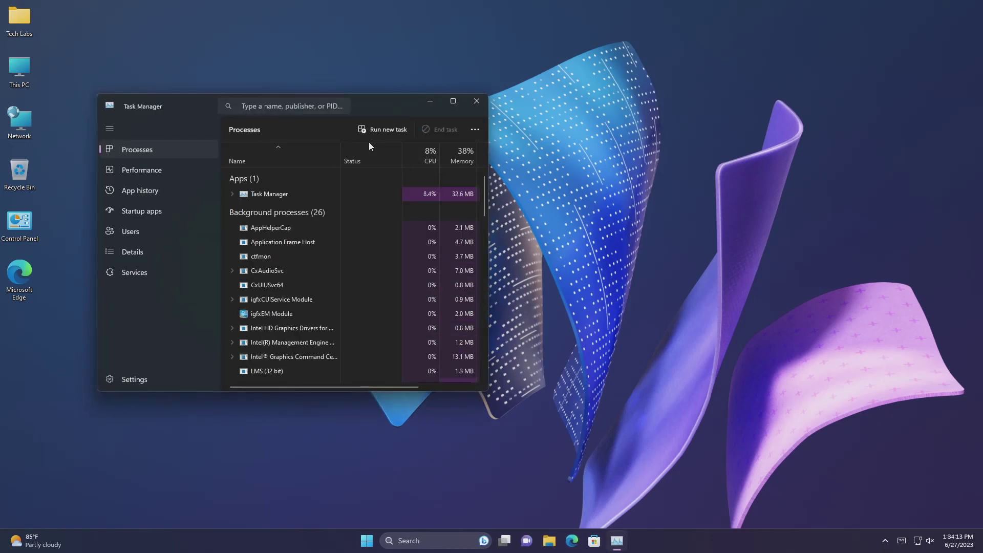
click(159, 254)
Filter the processes by 'system' and view the System process's context-menu actions.
click(284, 105)
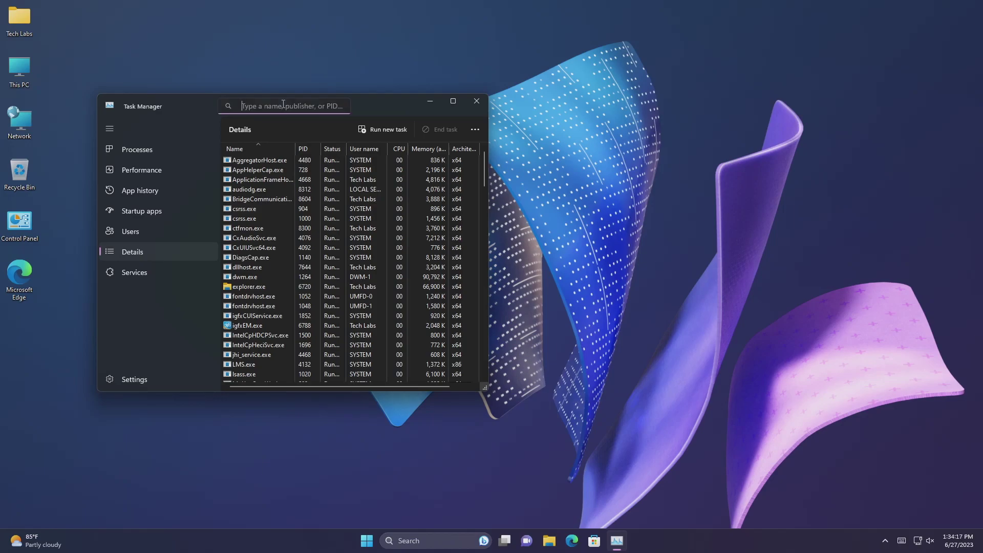
text(syst)
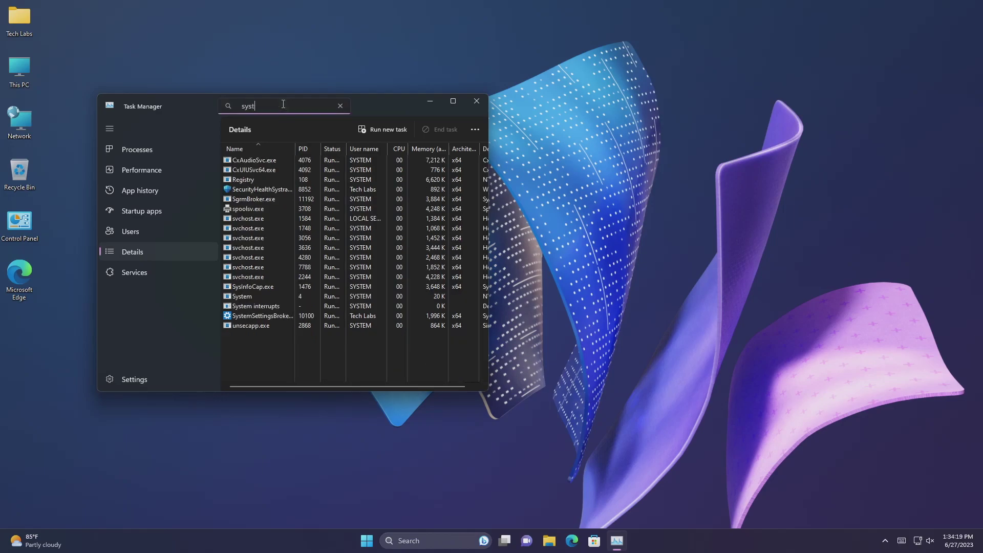
text(em)
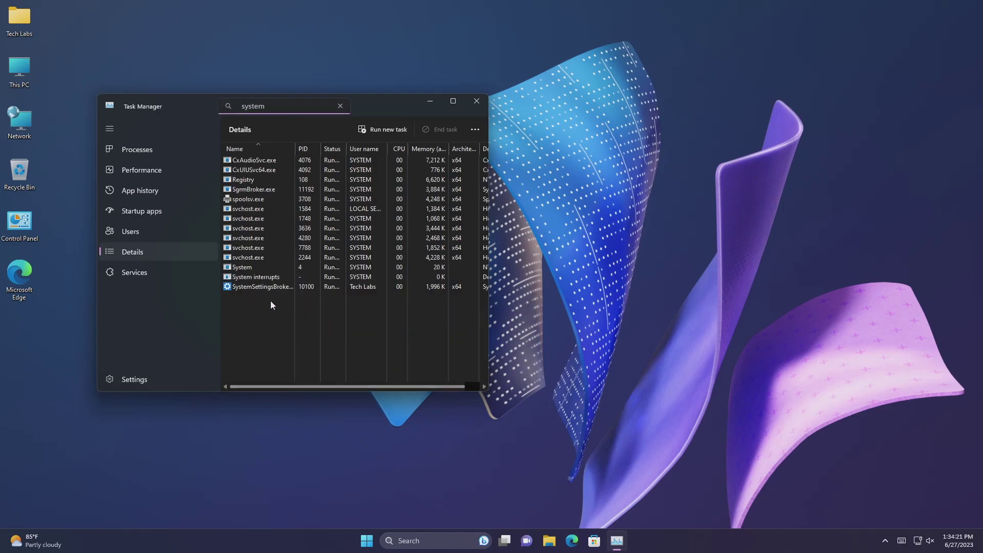
right_click(271, 267)
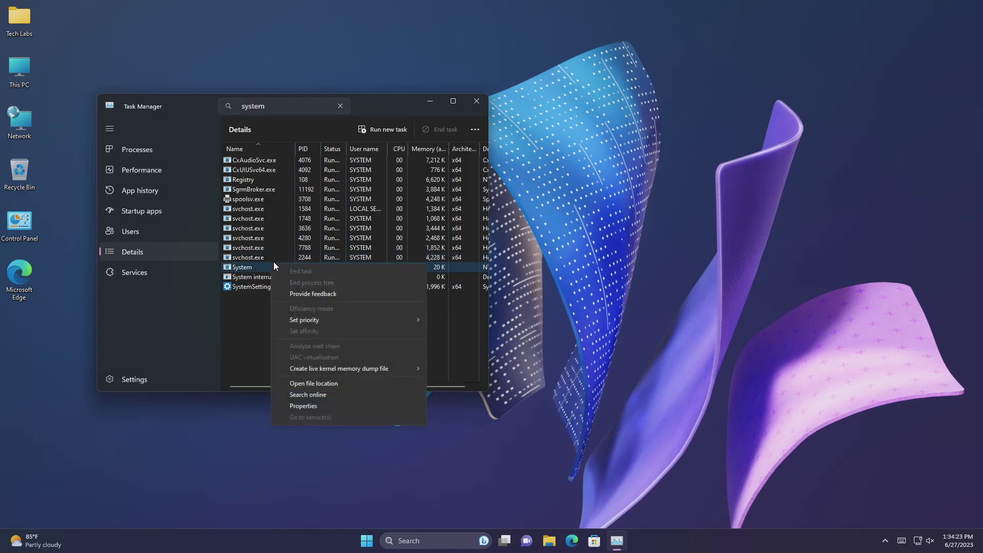
mouse_move(387, 370)
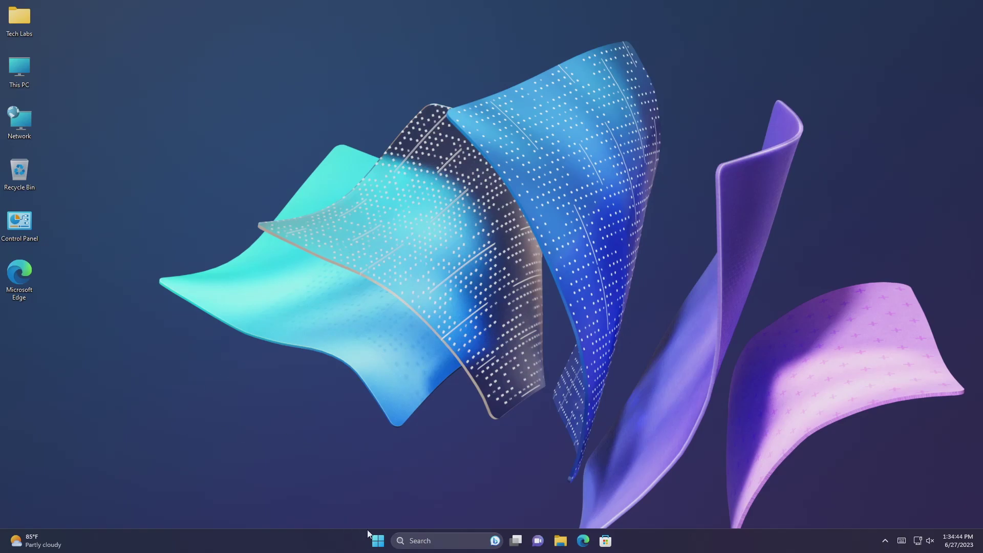
Check the 'Show the touch keyboard' choices under Time & language > Typing, then return to System.
click(377, 539)
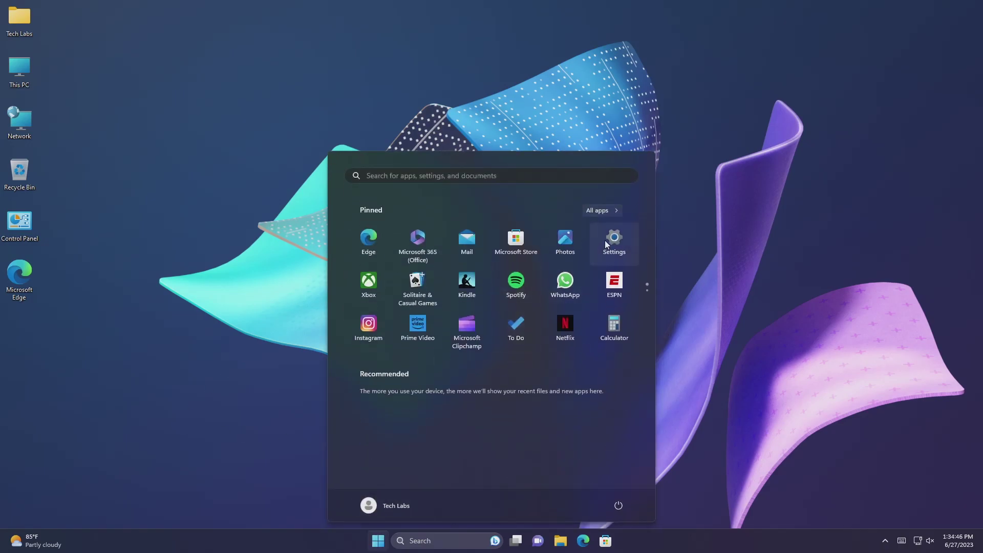
click(605, 243)
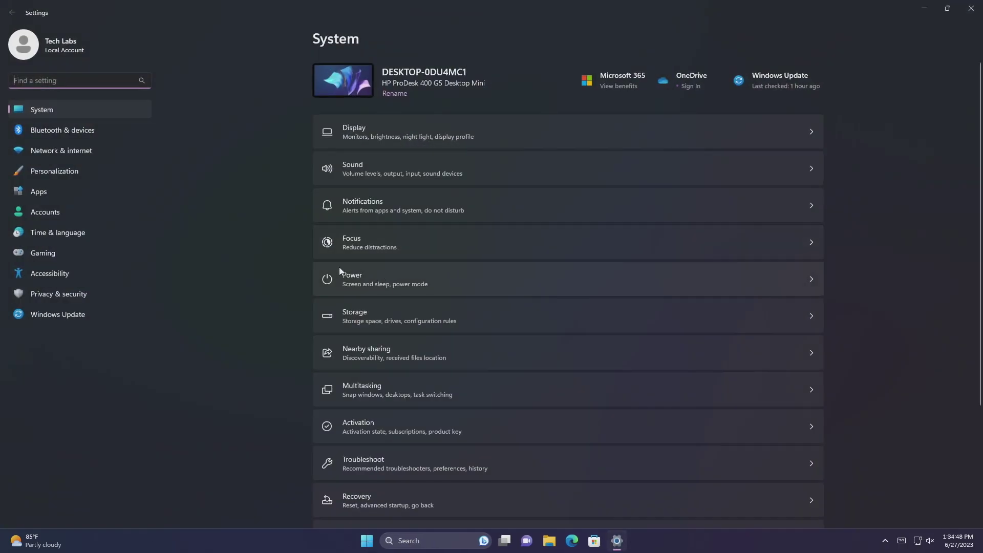
click(78, 231)
click(344, 194)
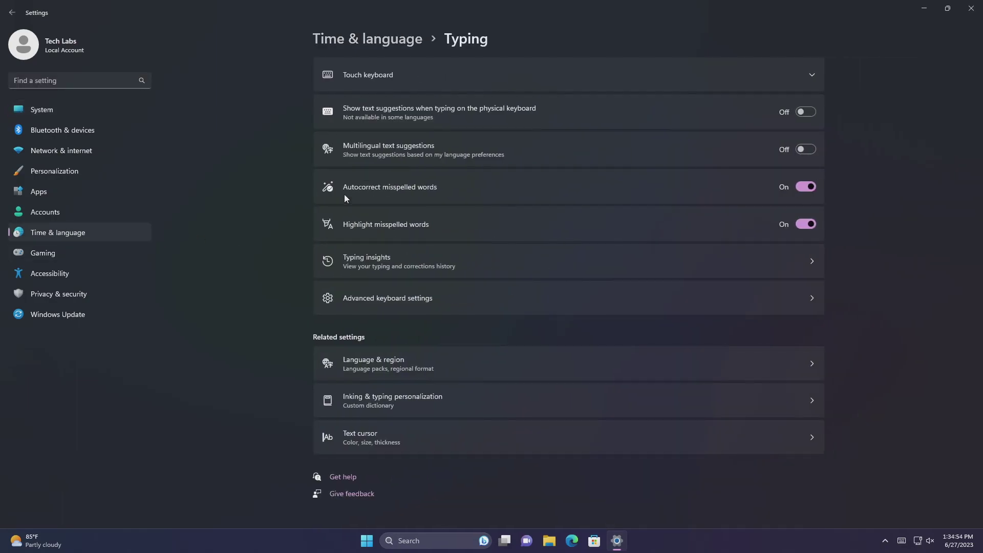
click(477, 71)
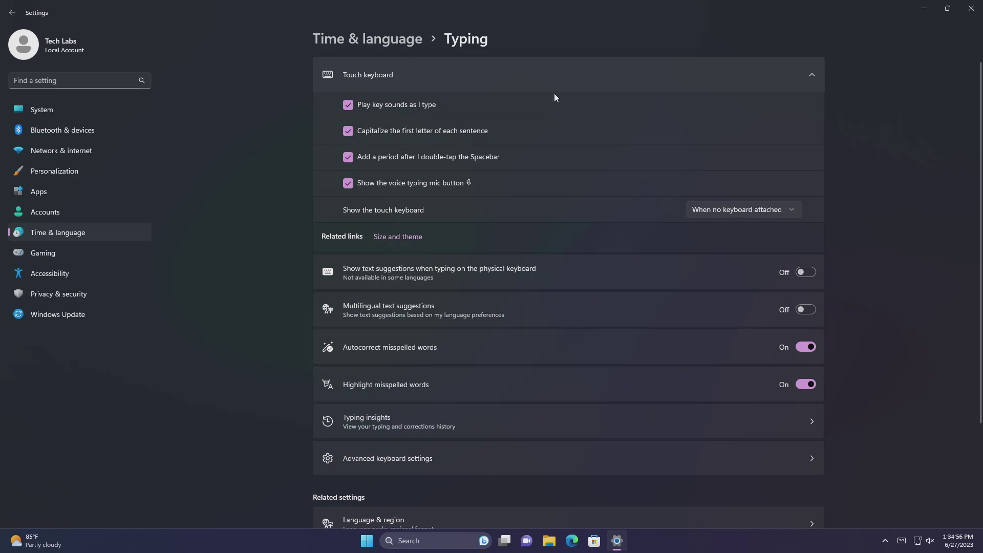
click(732, 209)
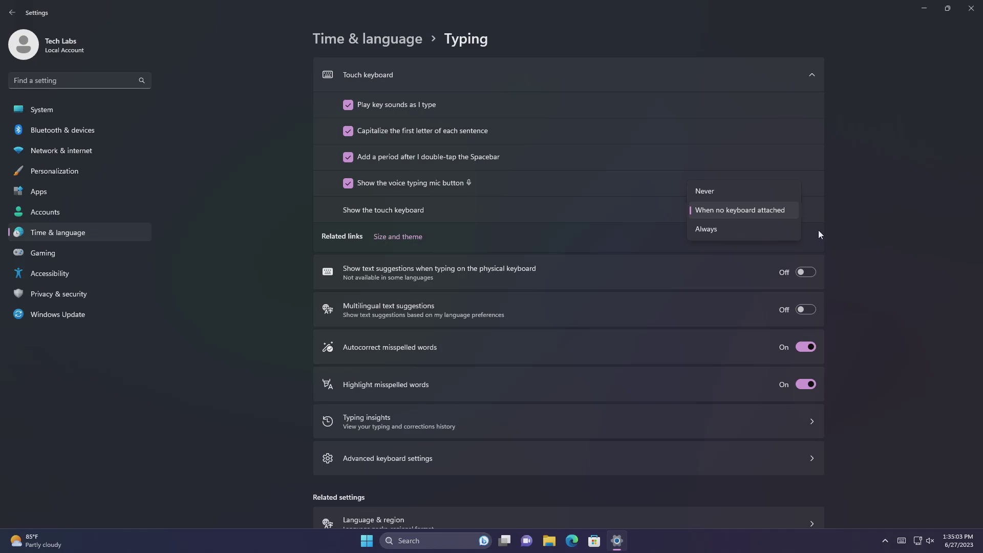
click(72, 102)
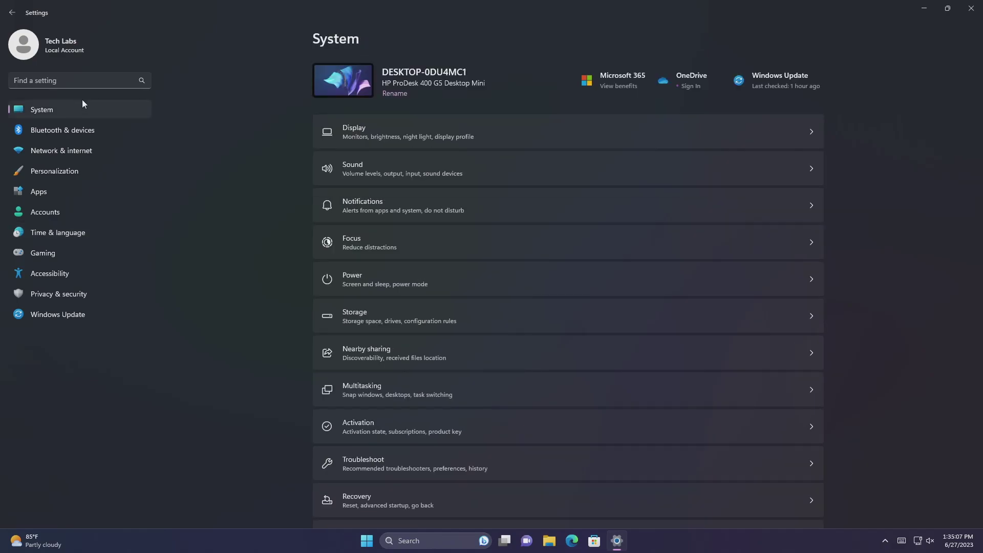
Open Display and review scale 100%, 1920 × 1080 resolution and landscape orientation.
click(354, 137)
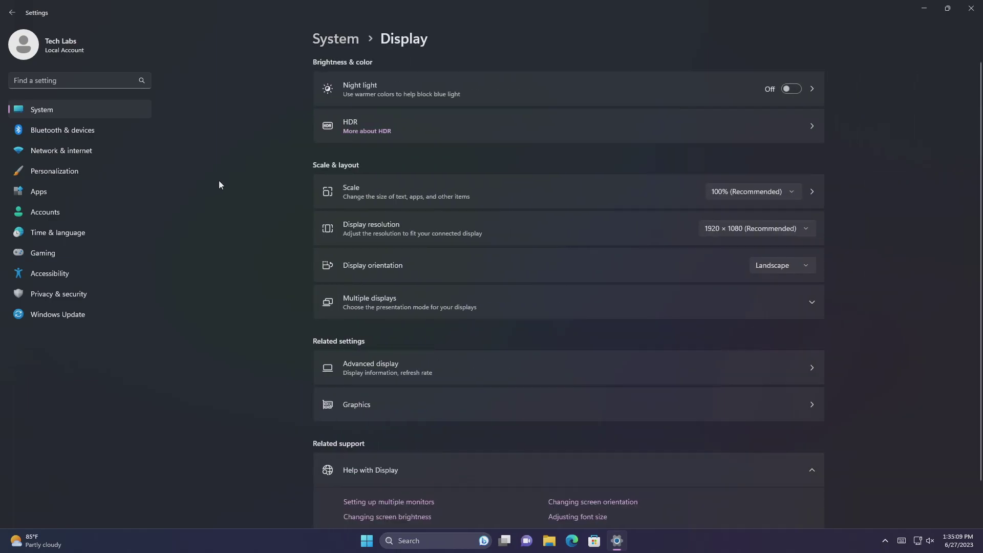
scroll(232, 184, down, 3)
scroll(232, 185, up, 3)
Go to Bluetooth & devices > USB, where connection notifications are switched on.
click(111, 128)
click(335, 347)
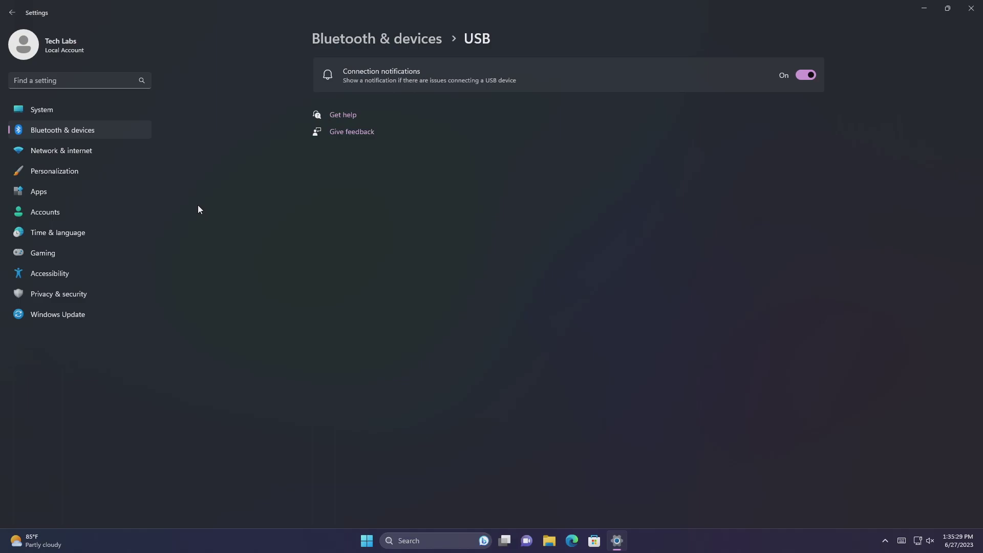
Switch to the Privacy & security page from the sidebar.
click(123, 294)
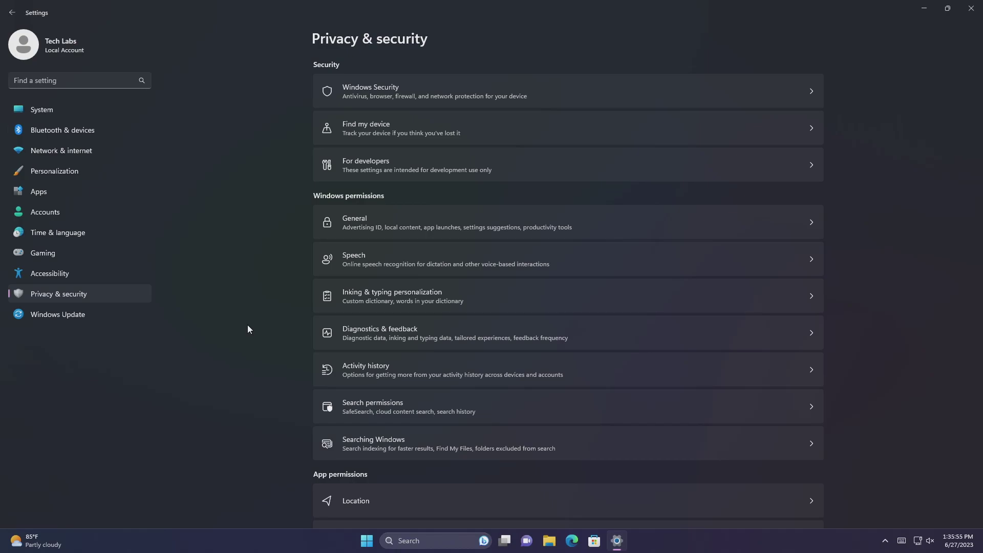
Go to Accessibility > Keyboard to view sticky, filter and toggle keys and on-screen keyboard.
click(89, 83)
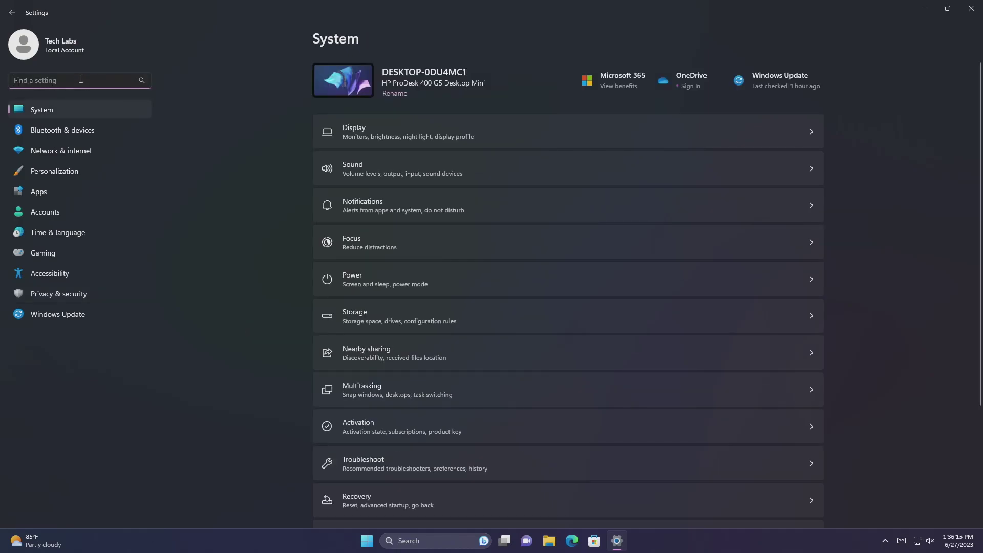
click(81, 275)
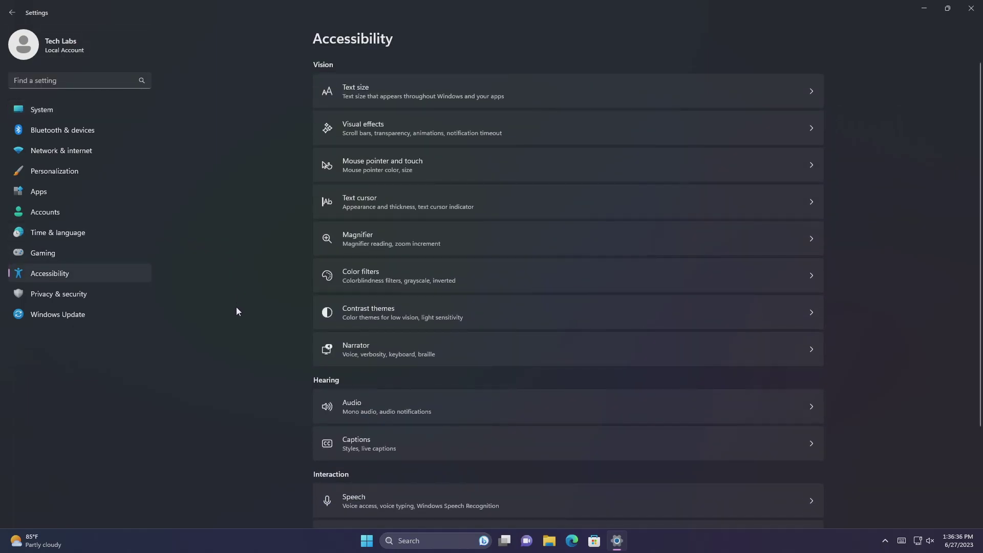
scroll(241, 332, down, 2)
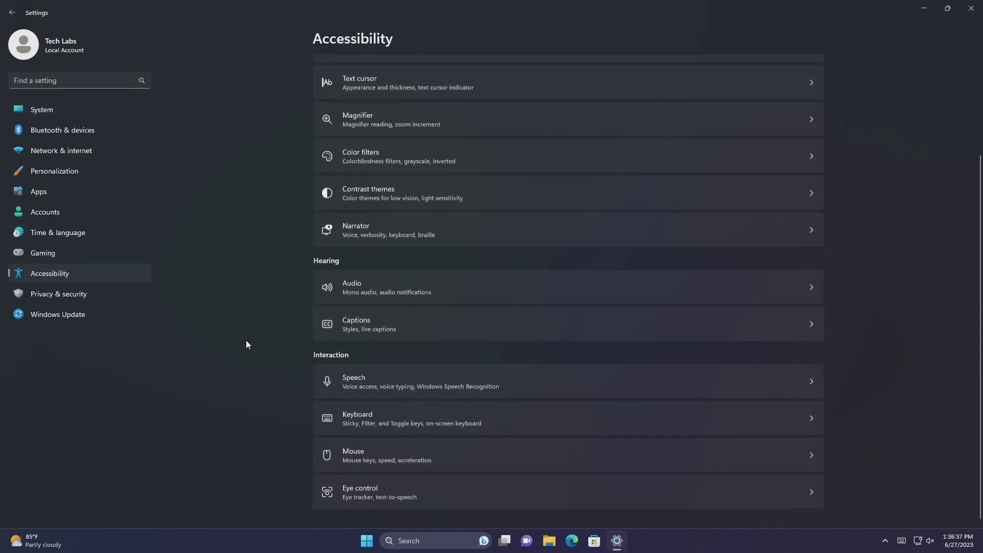
click(361, 416)
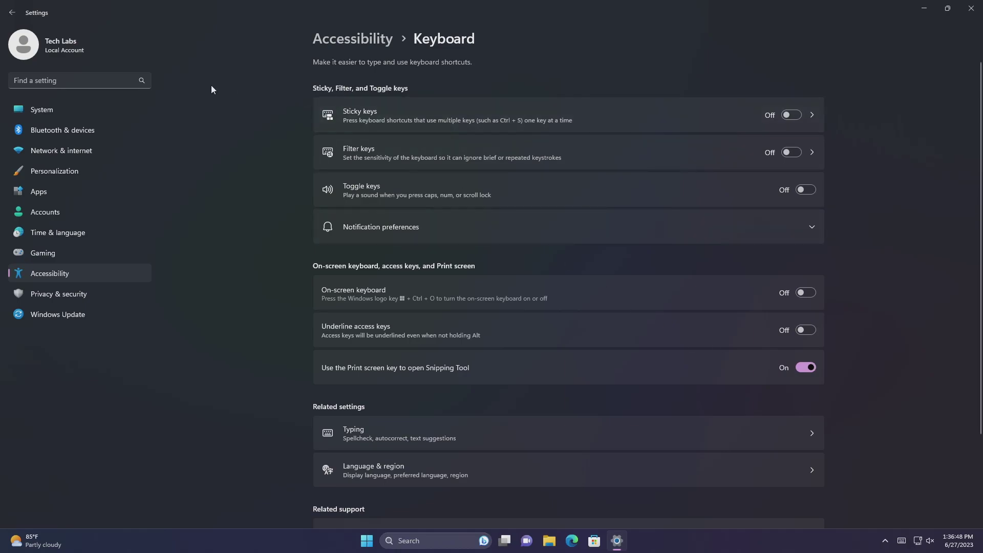
Confirm Multitasking shows the 20 most recent tabs when snapping, then open and close the On-Screen Keyboard.
click(125, 109)
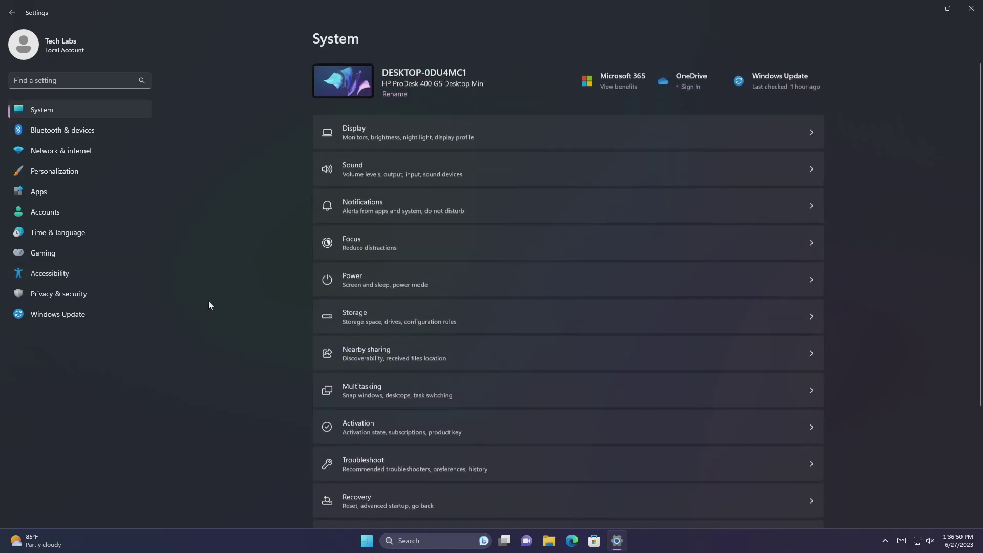
click(377, 390)
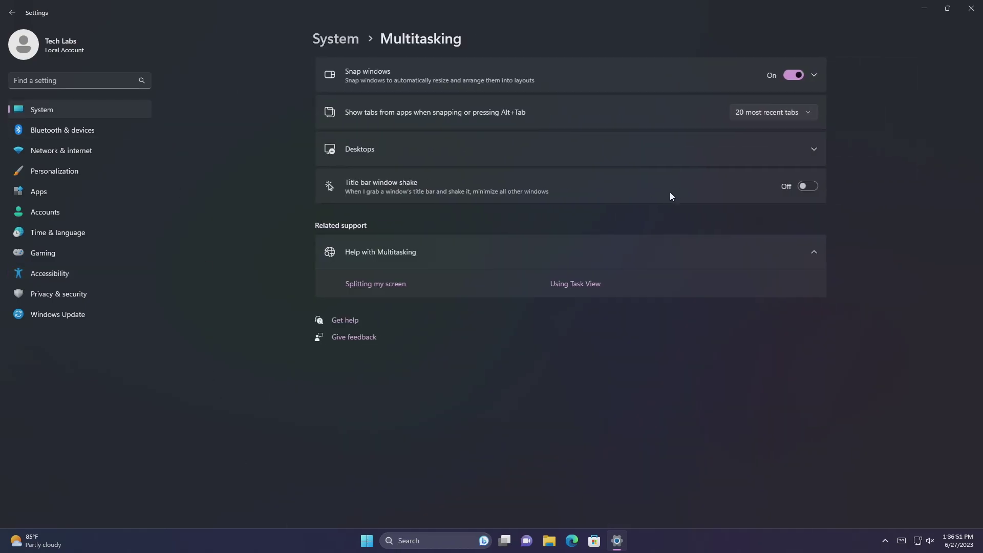
click(748, 113)
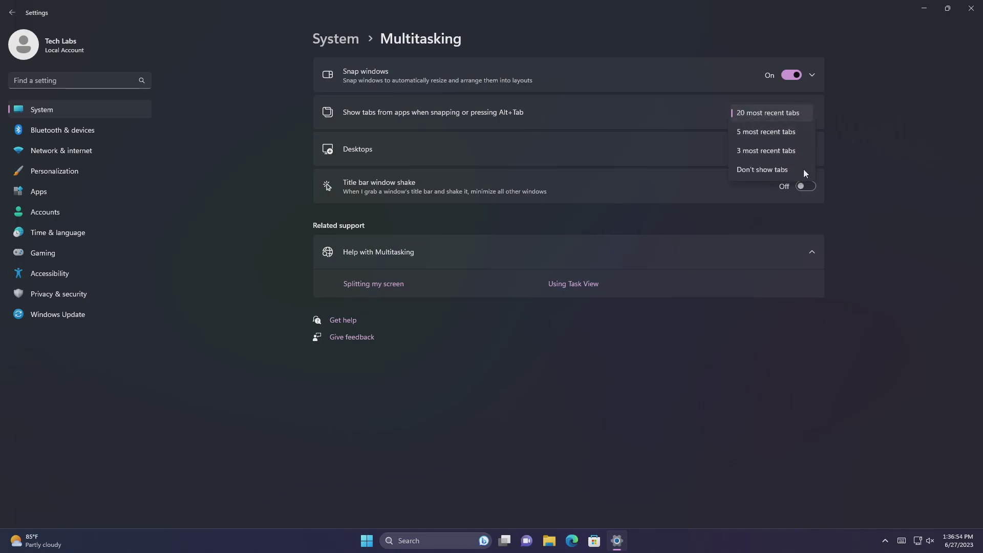
click(795, 113)
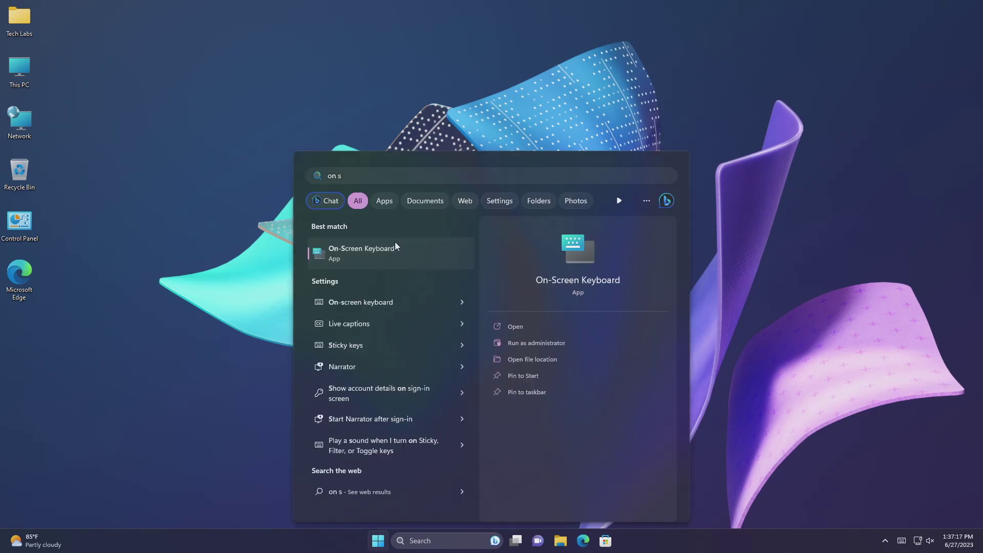
click(395, 242)
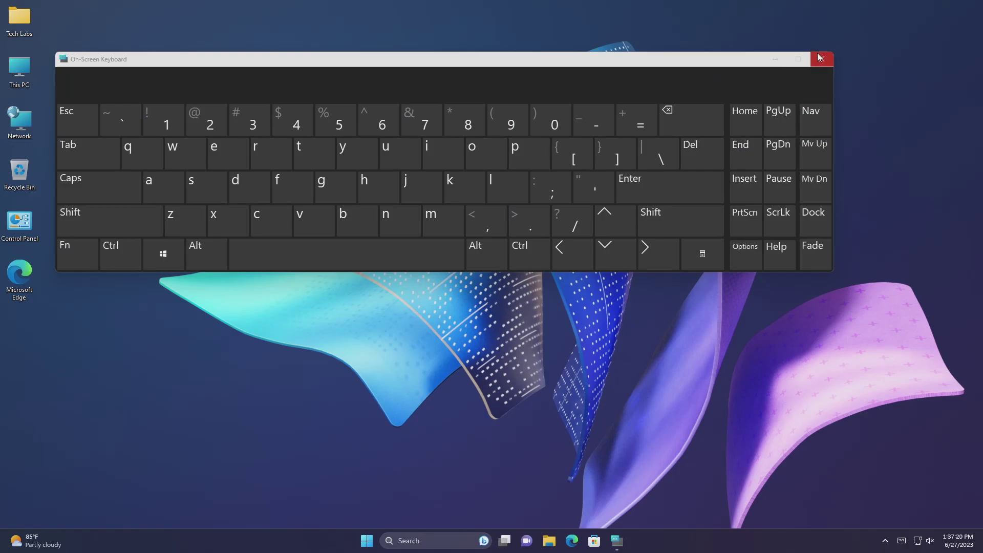
click(820, 57)
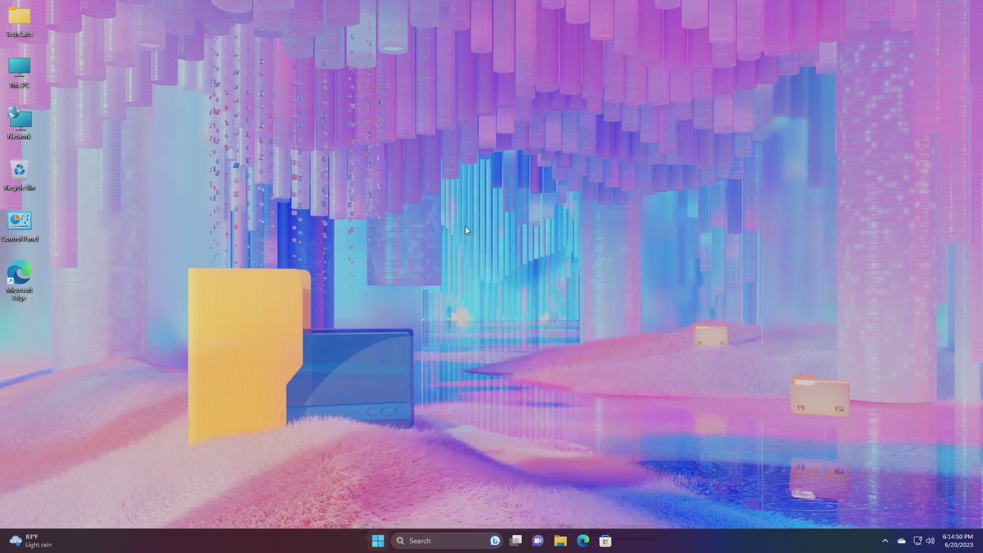
Search Start for 'narr' to bring up the Narrator app as best match.
key(super)
text(narr)
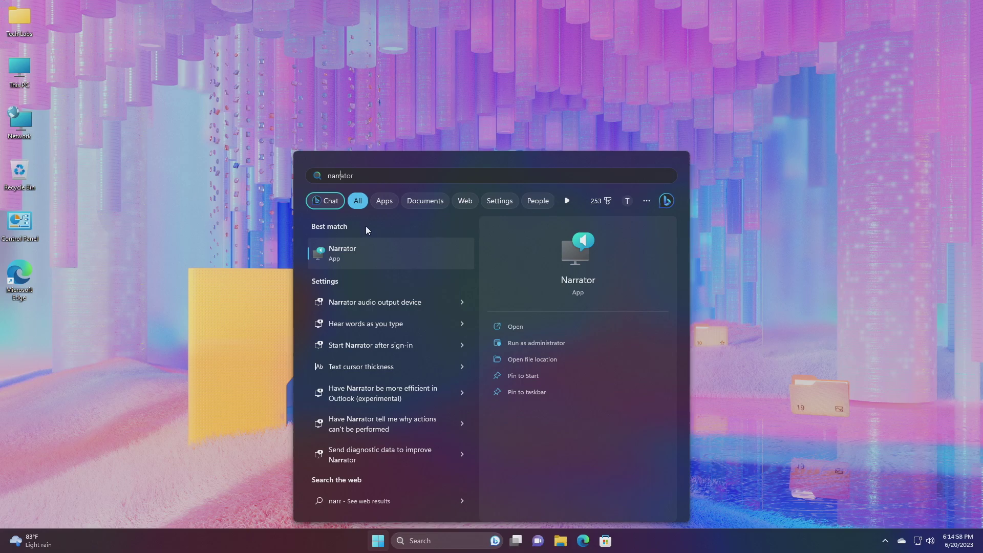
Dismiss the Narrator results and search Start for 'teams' to find Microsoft Teams.
click(203, 271)
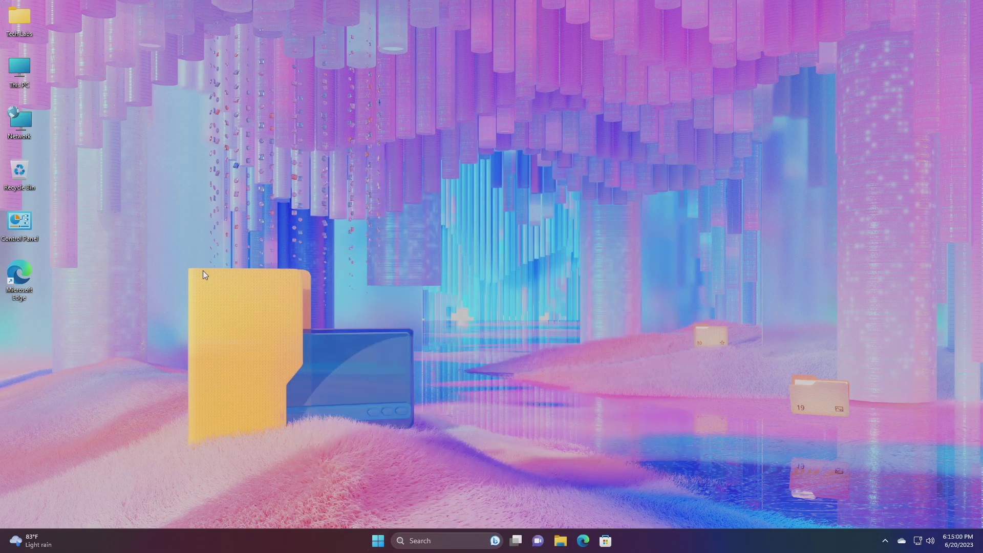
key(super)
text(teams)
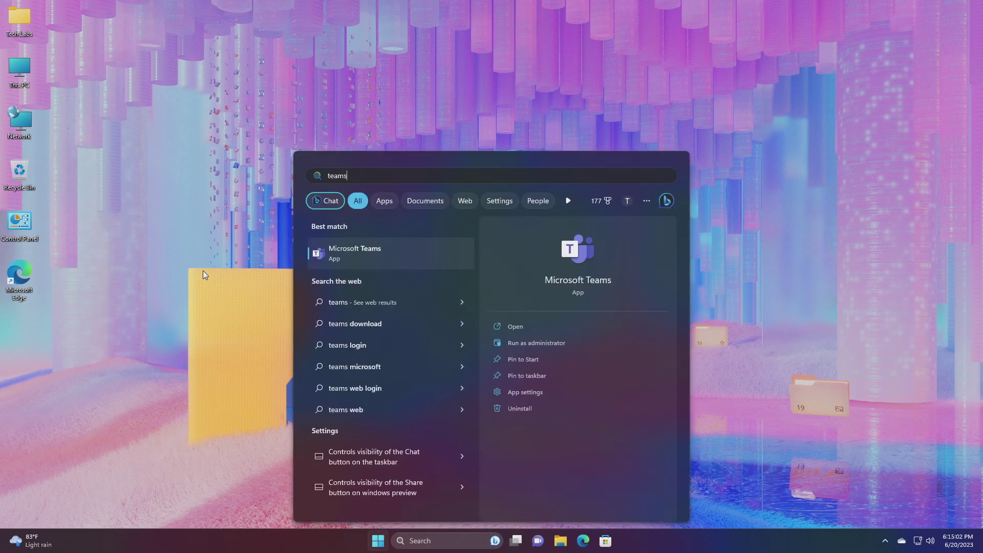